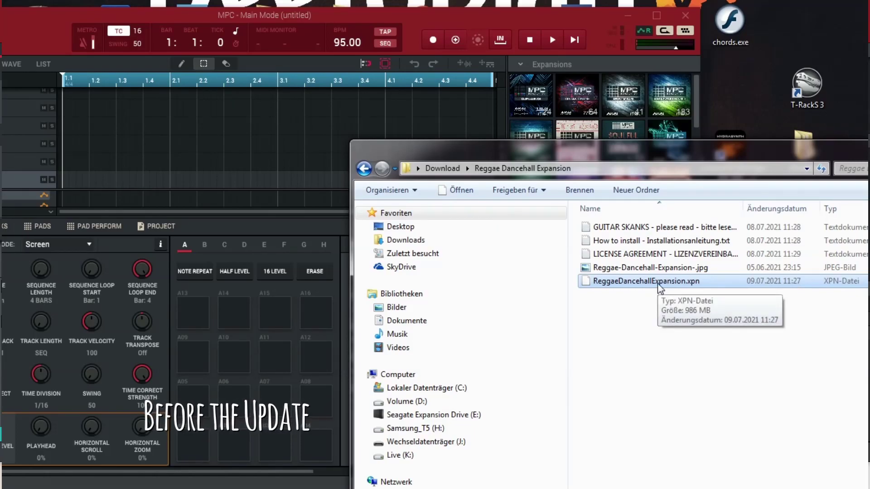
# Drop ReggaeDancehallExpansion.xpn from Explorer onto MPC and start its import.
pyautogui.moveTo(658, 287); pyautogui.dragTo(234, 147)
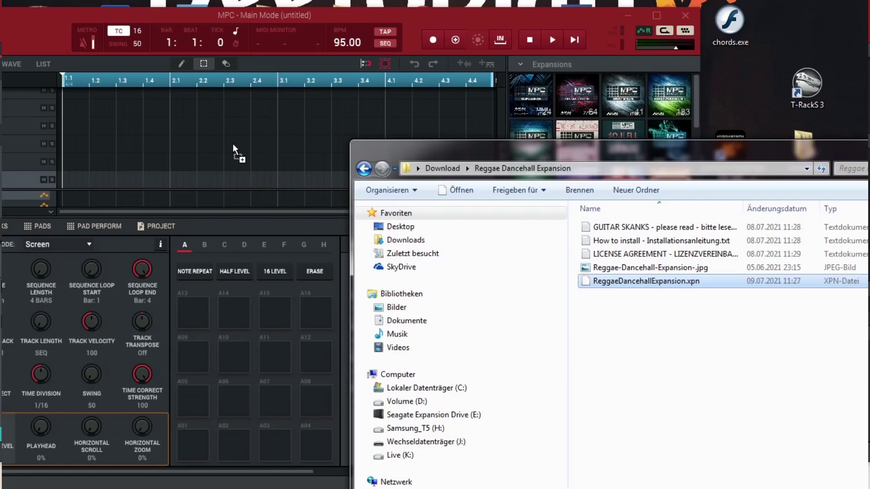
pyautogui.moveTo(232, 143); pyautogui.dragTo(231, 143)
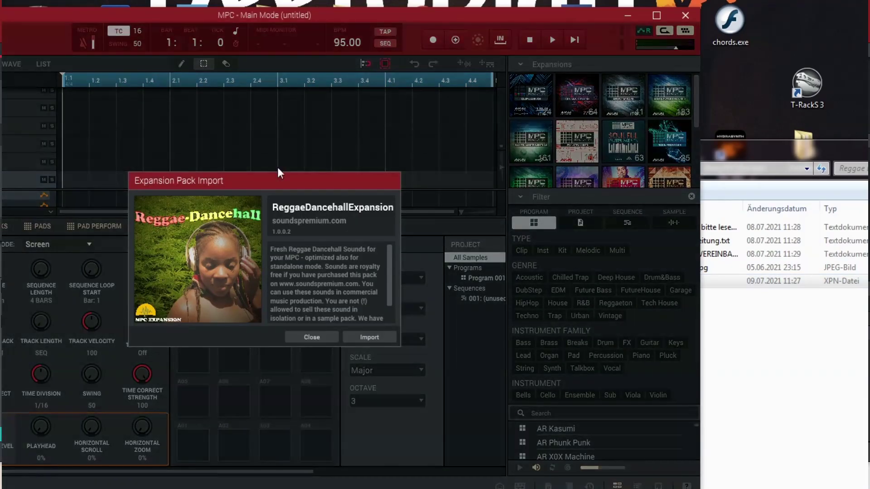
pyautogui.click(373, 340)
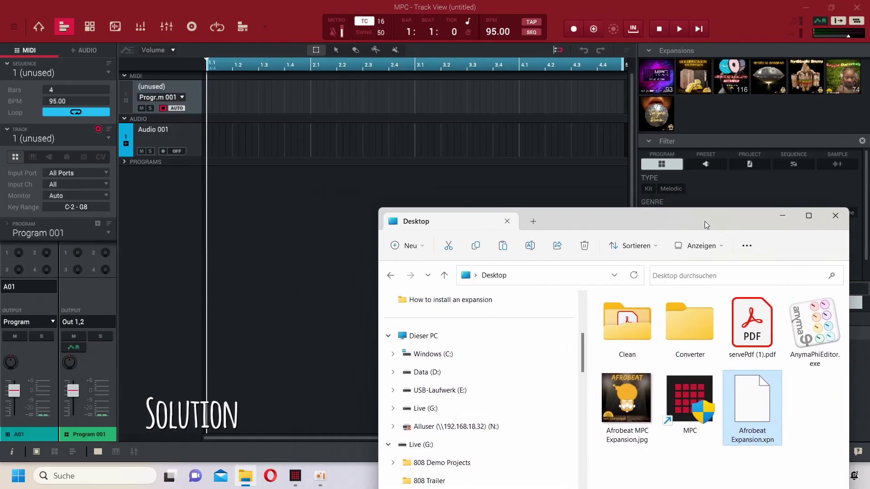
pyautogui.moveTo(705, 221); pyautogui.dragTo(720, 203)
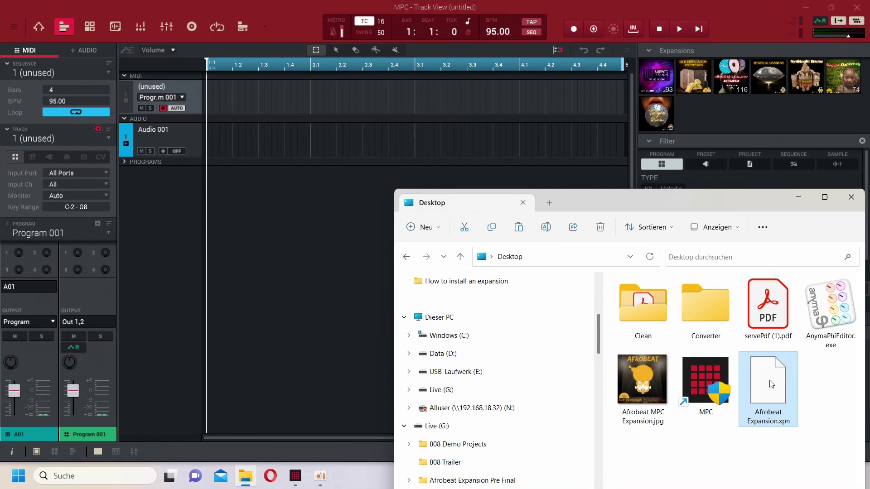
pyautogui.moveTo(771, 385); pyautogui.dragTo(561, 213)
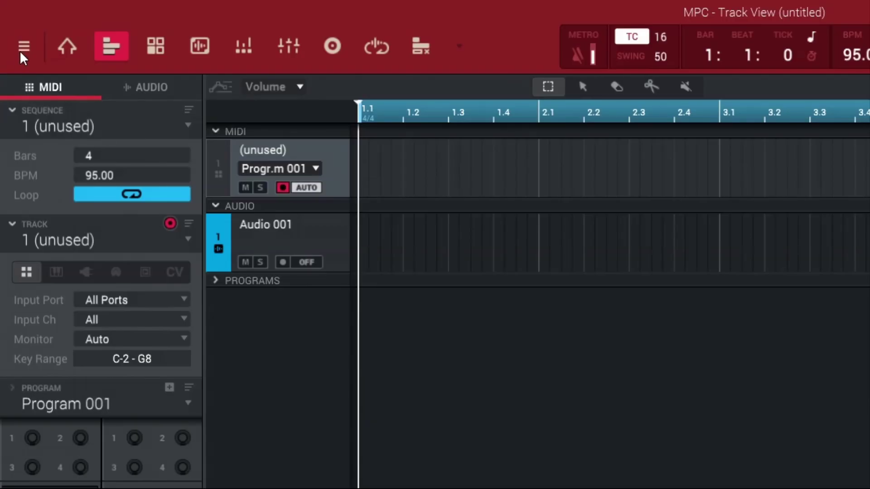
# Show the File Browser in the side panel, pointed at the Desktop folder.
pyautogui.click(23, 53)
pyautogui.moveTo(46, 134)
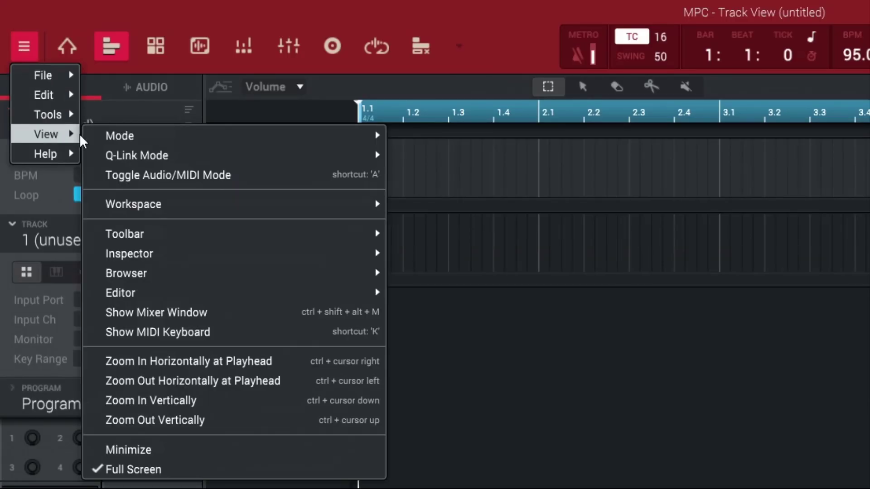
pyautogui.moveTo(125, 273)
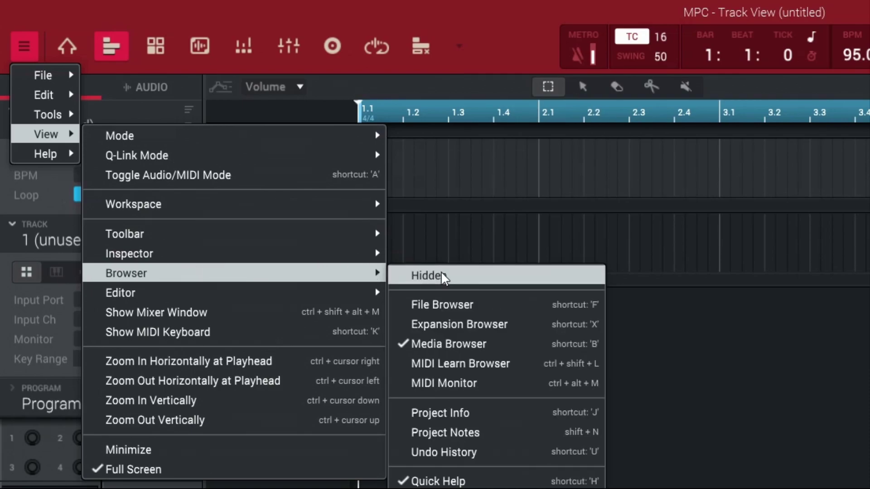
pyautogui.click(440, 313)
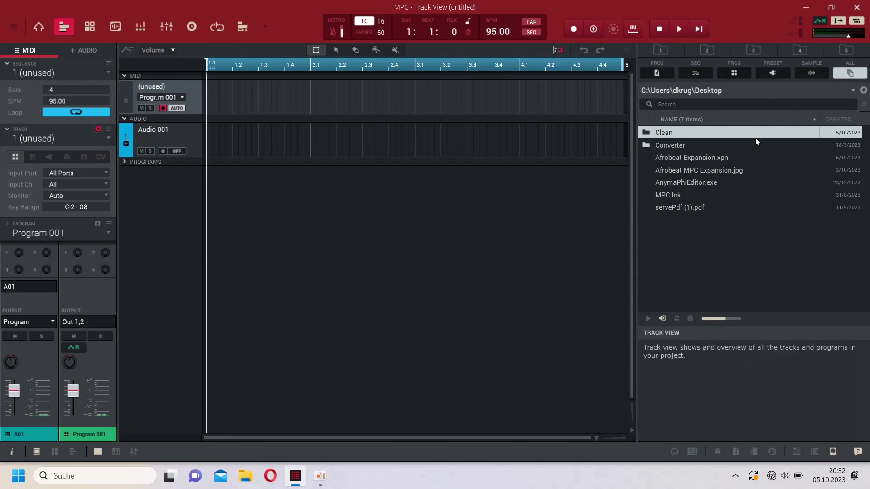
pyautogui.click(853, 91)
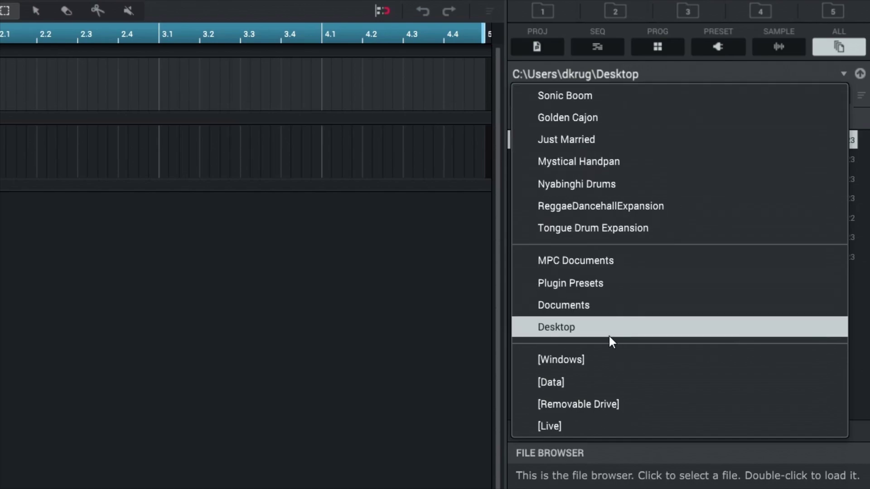
pyautogui.click(582, 331)
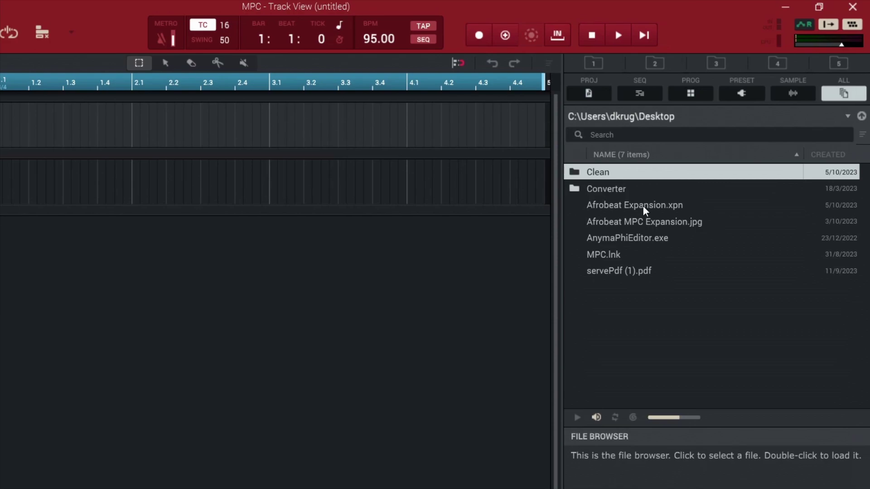
# Drag Afrobeat Expansion.xpn from the File Browser into the track area and import it.
pyautogui.click(643, 206)
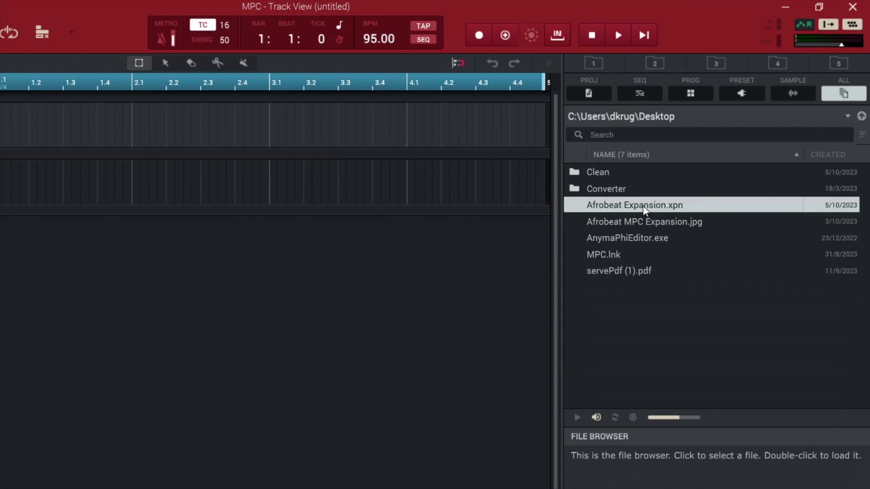
pyautogui.moveTo(643, 206); pyautogui.dragTo(234, 134)
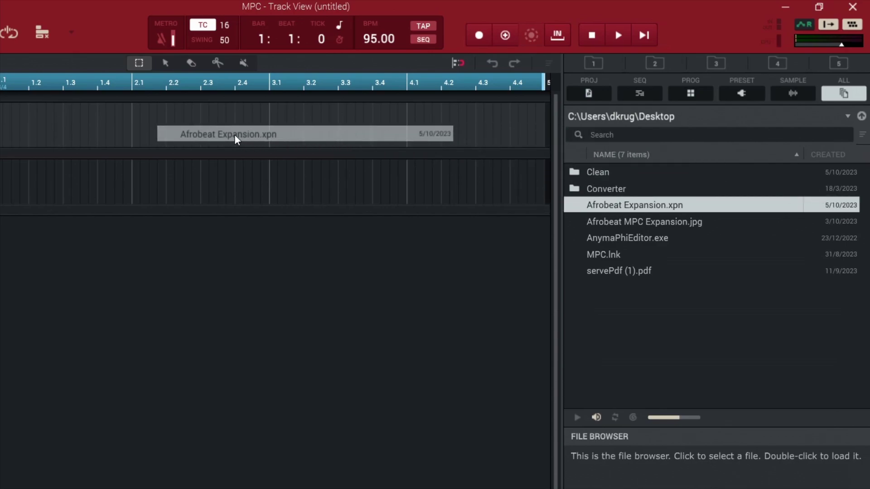
pyautogui.moveTo(235, 134); pyautogui.dragTo(235, 134)
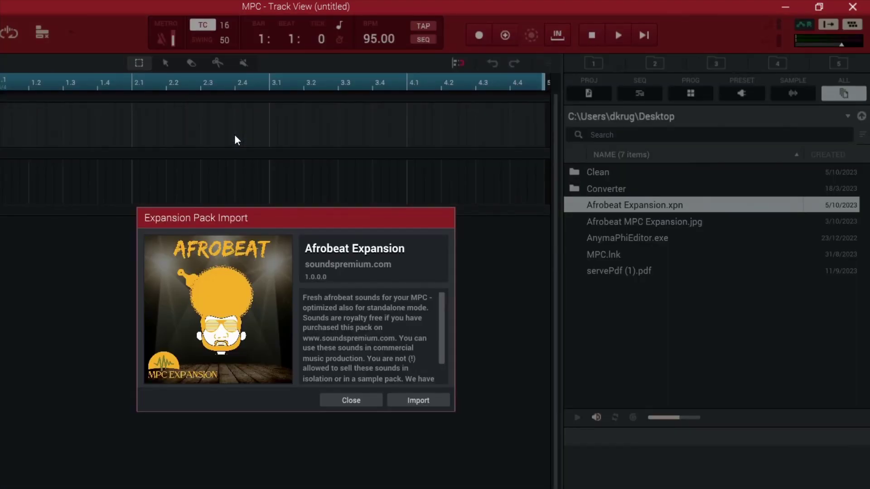
pyautogui.click(423, 401)
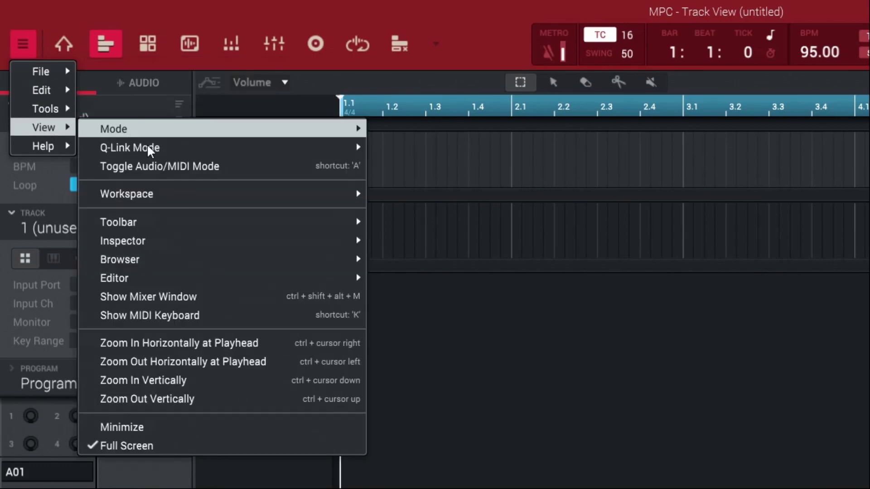
pyautogui.moveTo(119, 259)
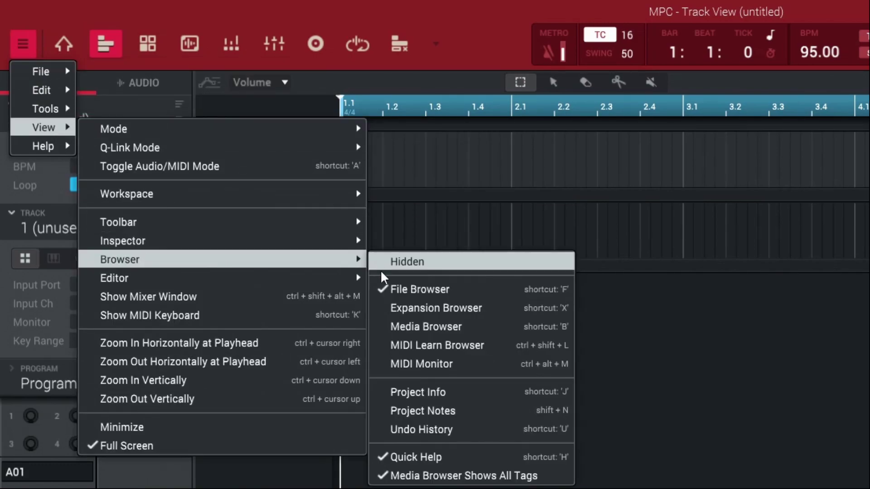
# Switch to the Media Browser and show only the Afrobeat Expansion's programs.
pyautogui.click(426, 327)
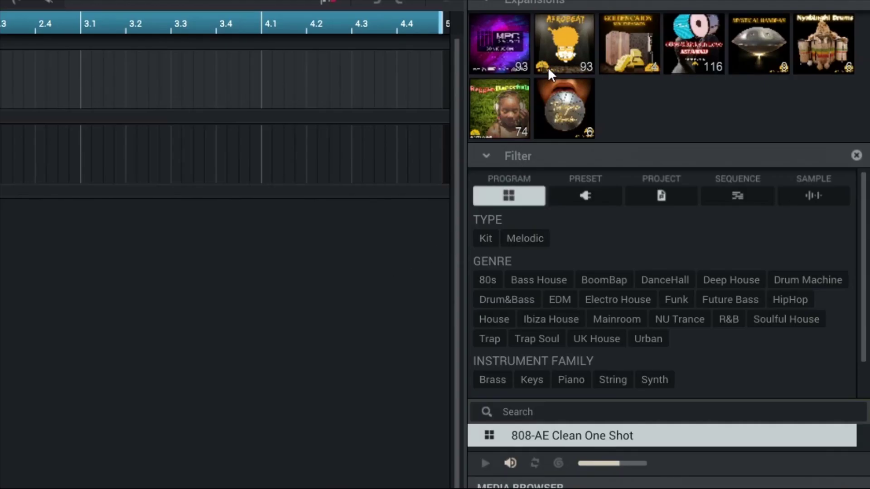
pyautogui.click(561, 53)
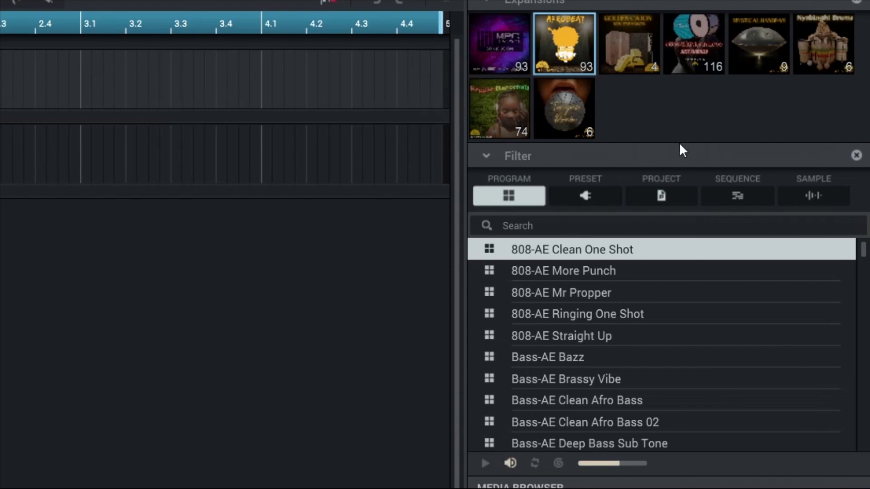
pyautogui.moveTo(863, 250); pyautogui.dragTo(863, 441)
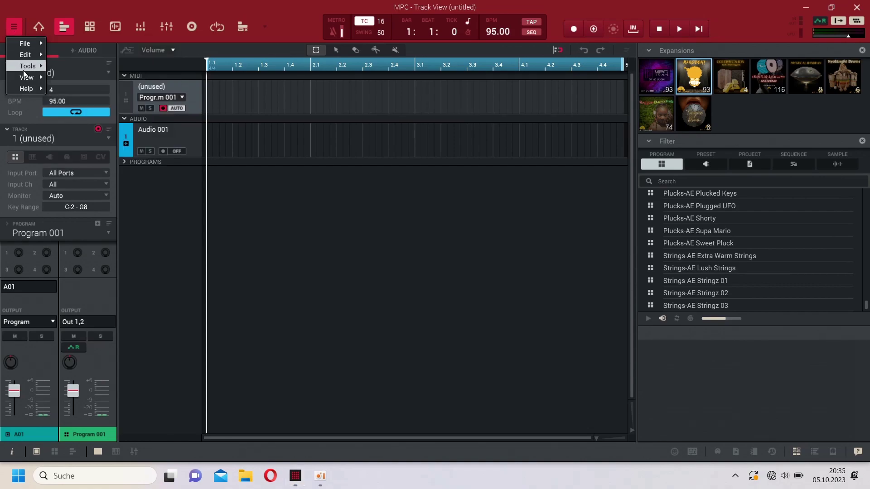
pyautogui.moveTo(46, 112)
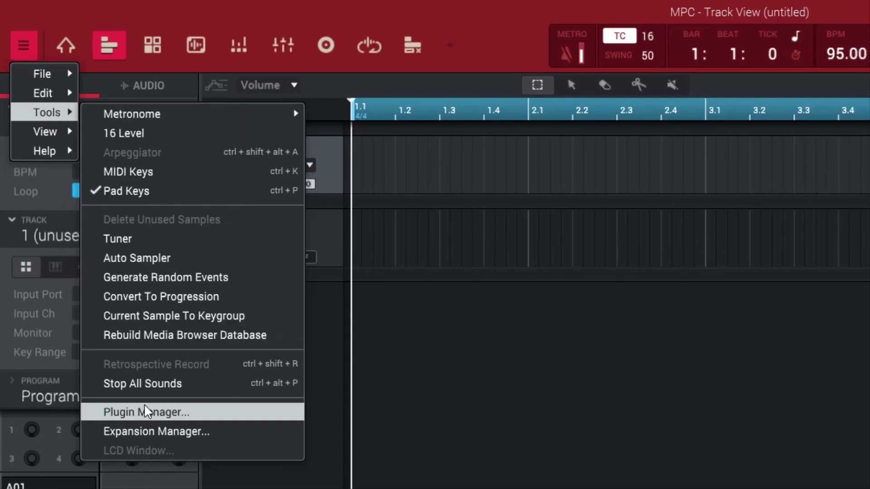
# Export Afrobeat Expansion to the [Live] drive from the Expansion Manager.
pyautogui.click(146, 430)
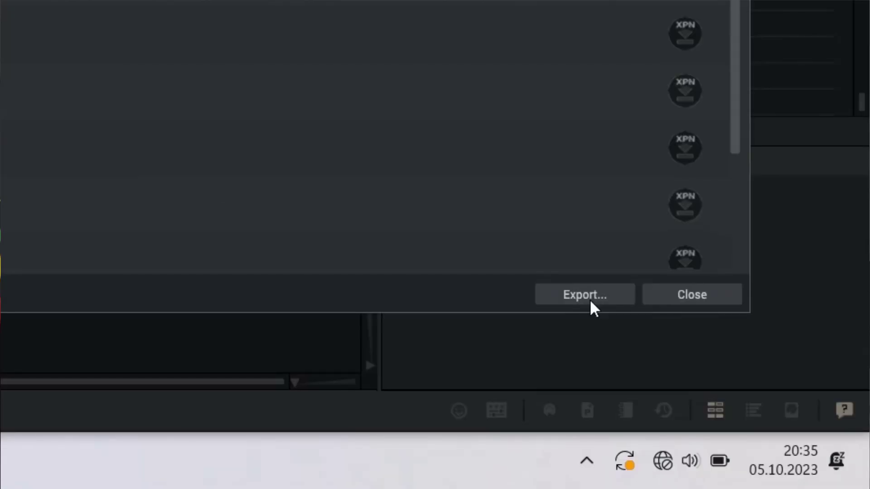
pyautogui.click(590, 301)
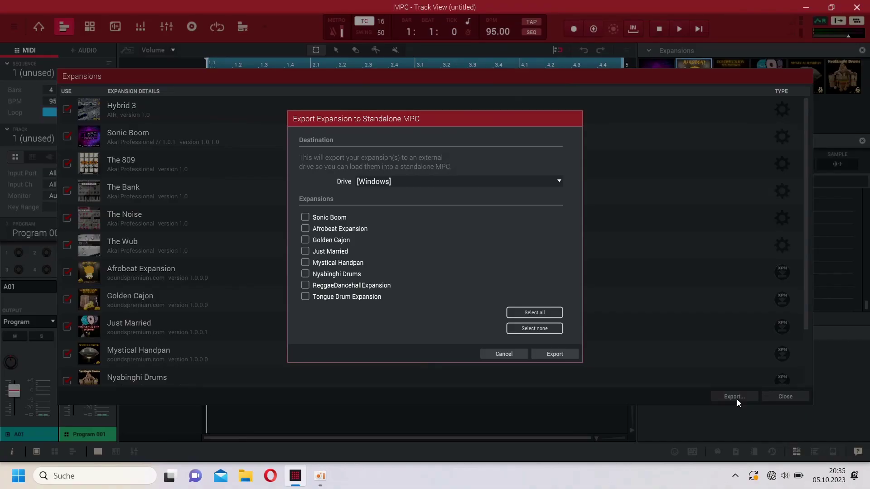
pyautogui.click(560, 183)
pyautogui.click(555, 354)
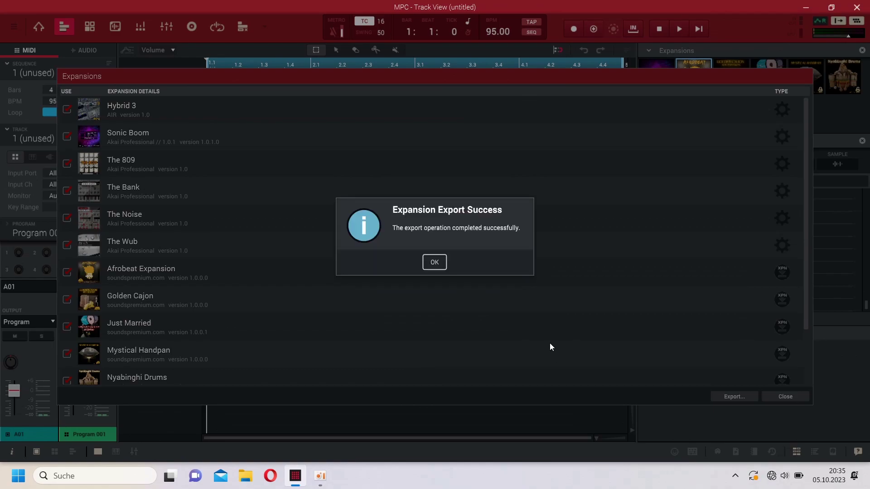
pyautogui.click(441, 267)
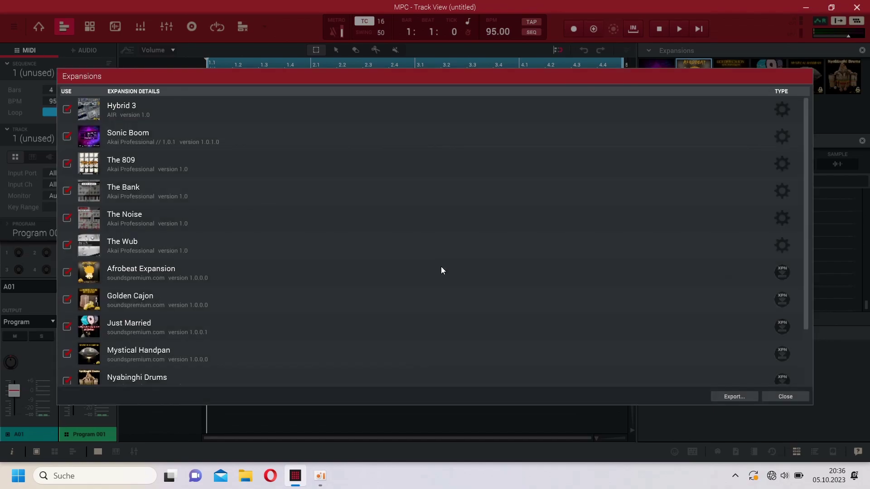
pyautogui.click(794, 399)
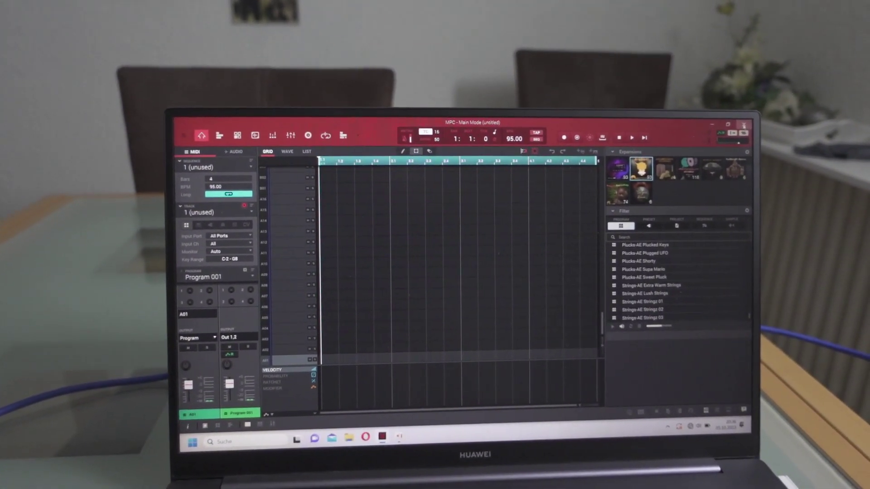
# Quit MPC on the laptop and restart the MPC Live II as standalone.
pyautogui.press('super+d')
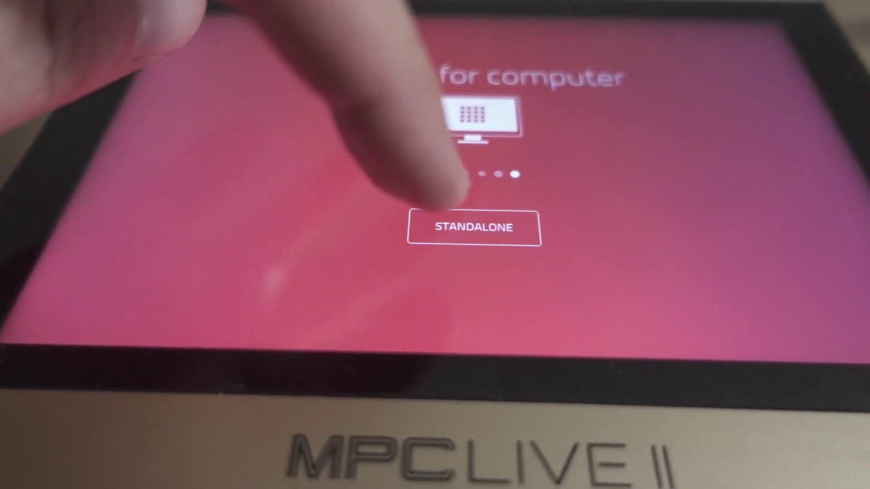
pyautogui.click(473, 227)
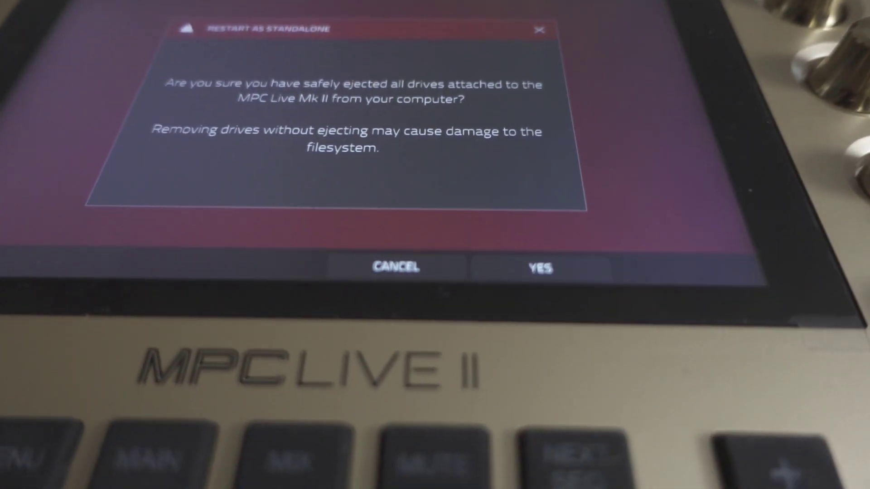
pyautogui.click(540, 267)
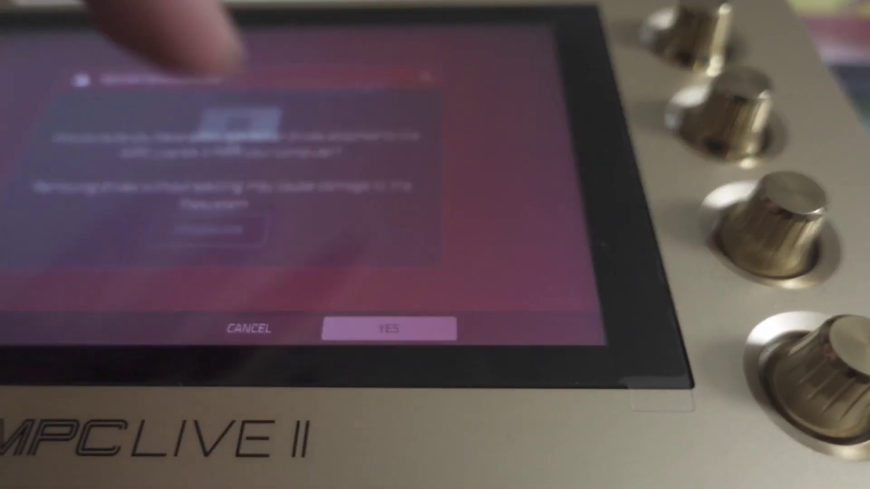